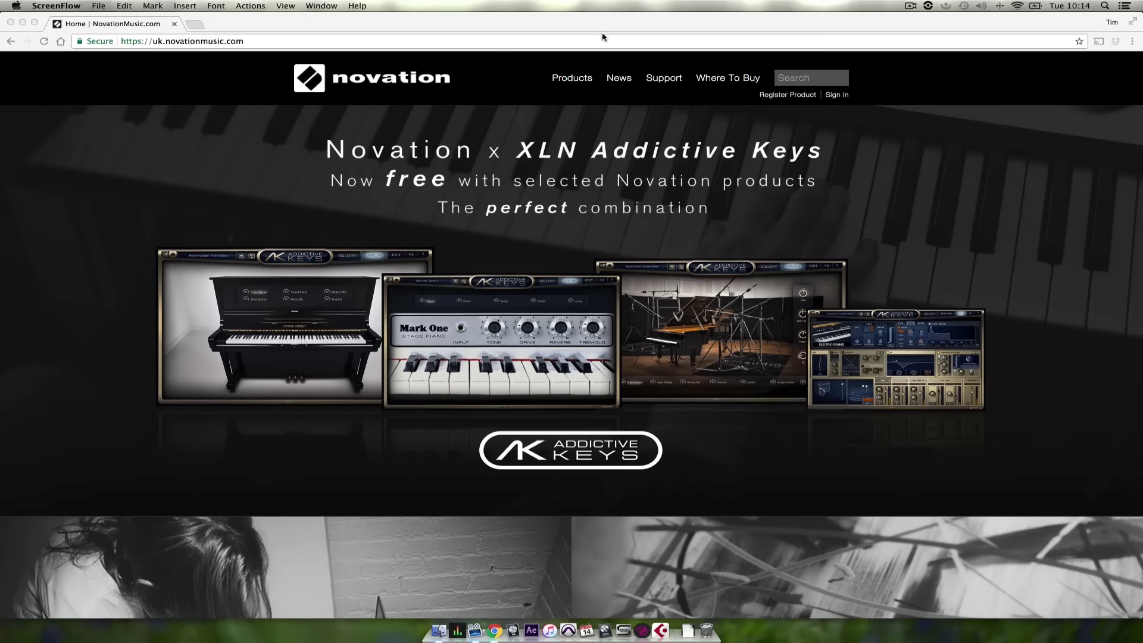
# Step: From Support > Downloads, pick Launch Control XL and download the Mac editor .dmg
pyautogui.click(671, 83)
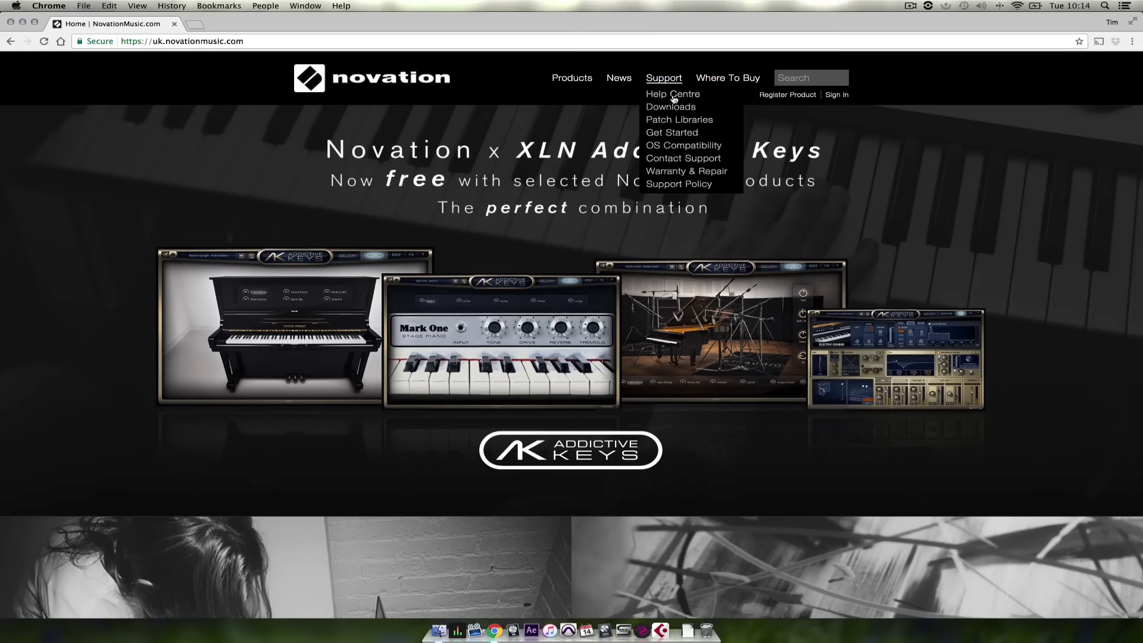
pyautogui.click(671, 107)
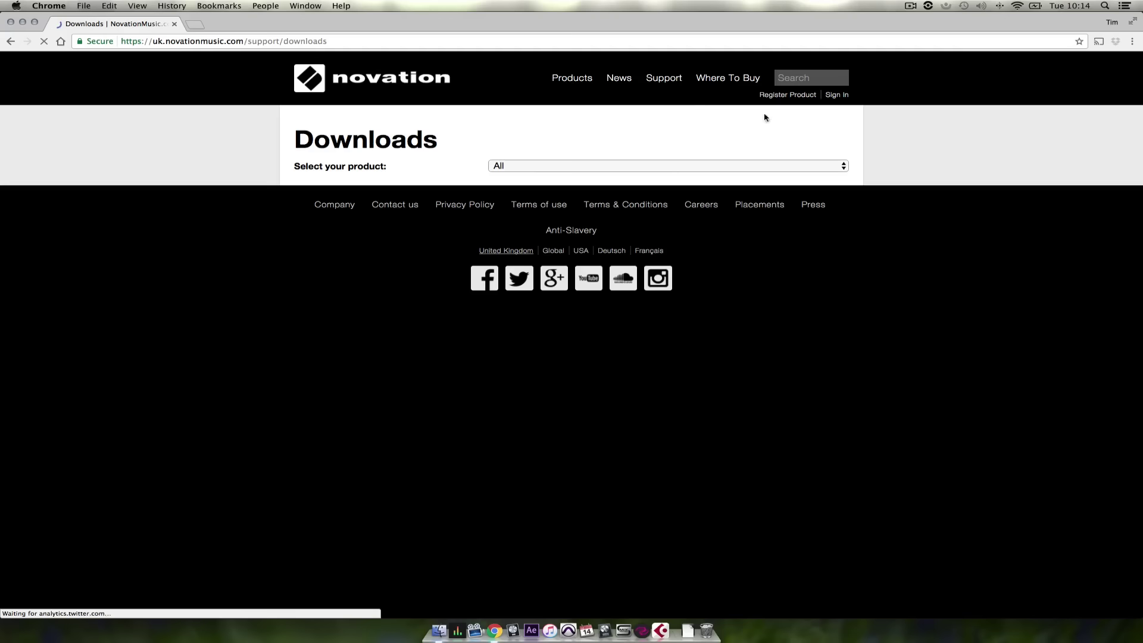
pyautogui.click(844, 167)
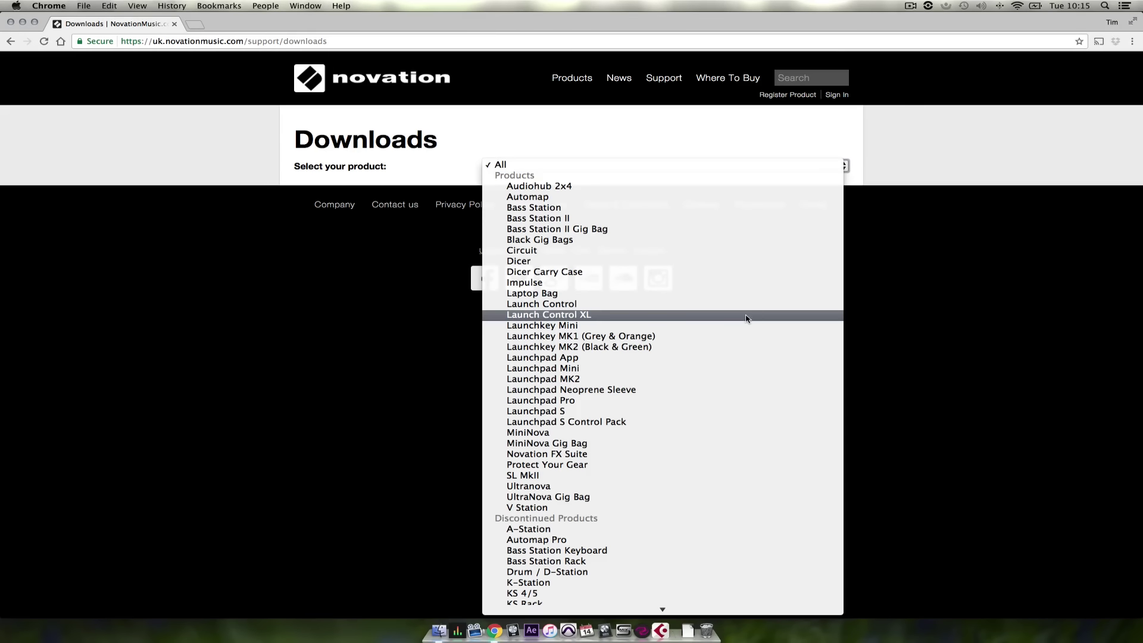
pyautogui.click(747, 316)
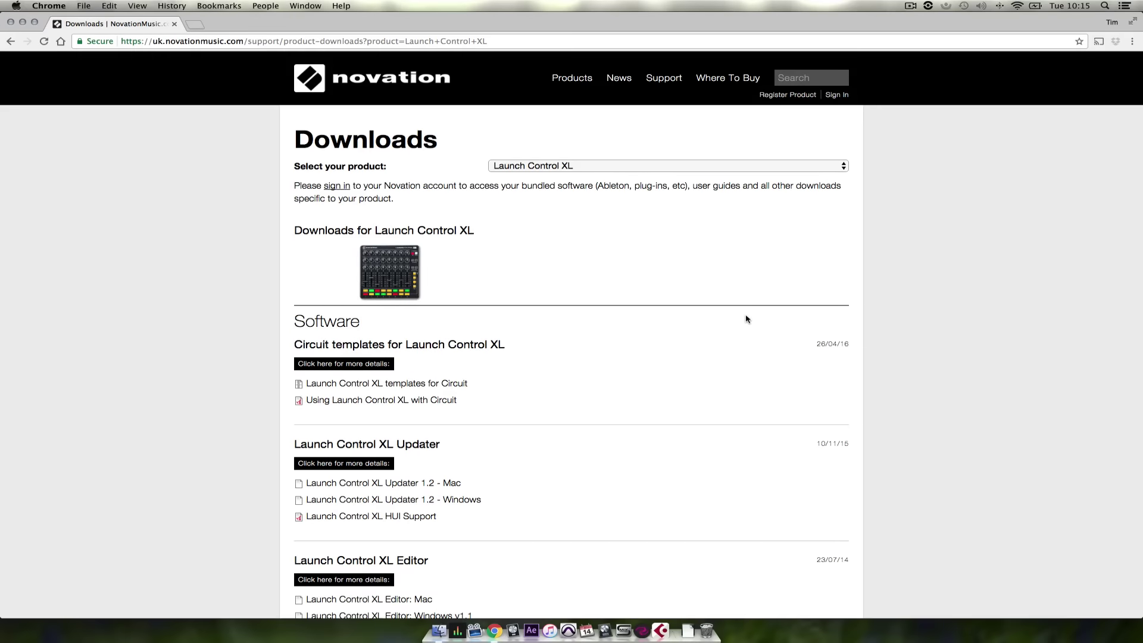
pyautogui.scroll(-5, 747, 319)
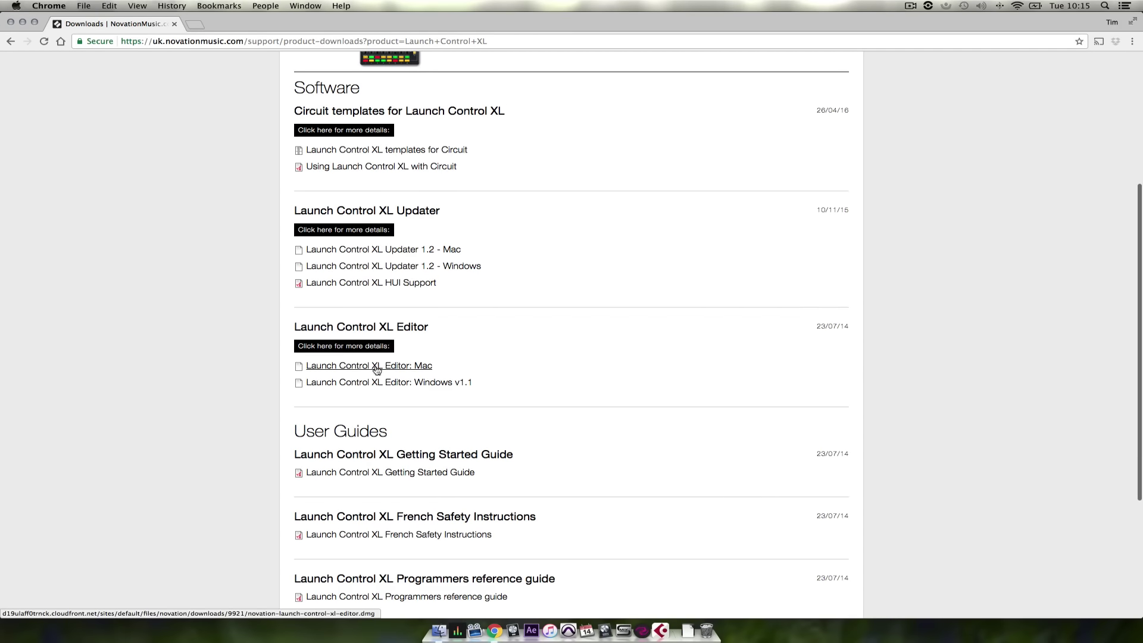
pyautogui.click(376, 367)
pyautogui.scroll(5, 619, 378)
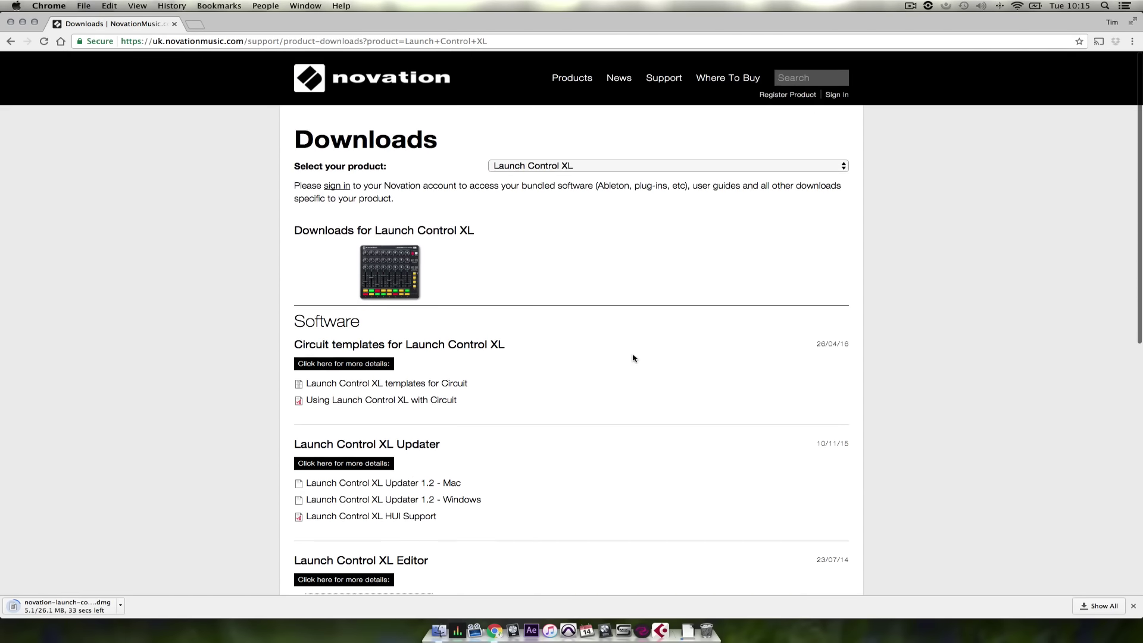
# Step: Switch the downloads page to Ultranova and open the UltraNova Midi Implementation.pdf chart
pyautogui.click(834, 171)
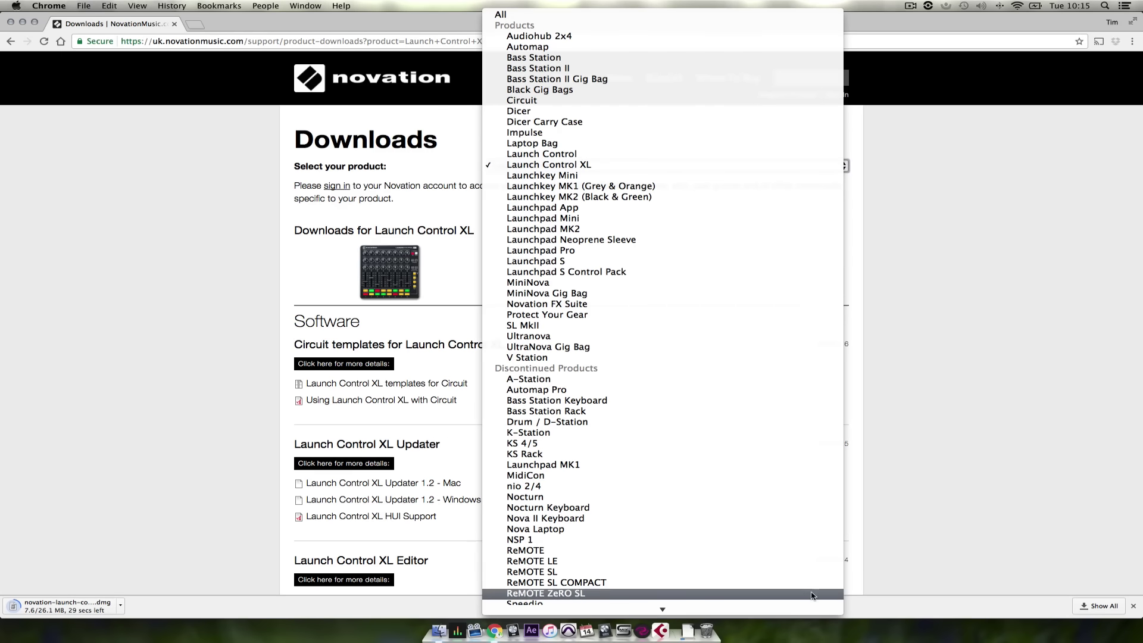
pyautogui.click(744, 341)
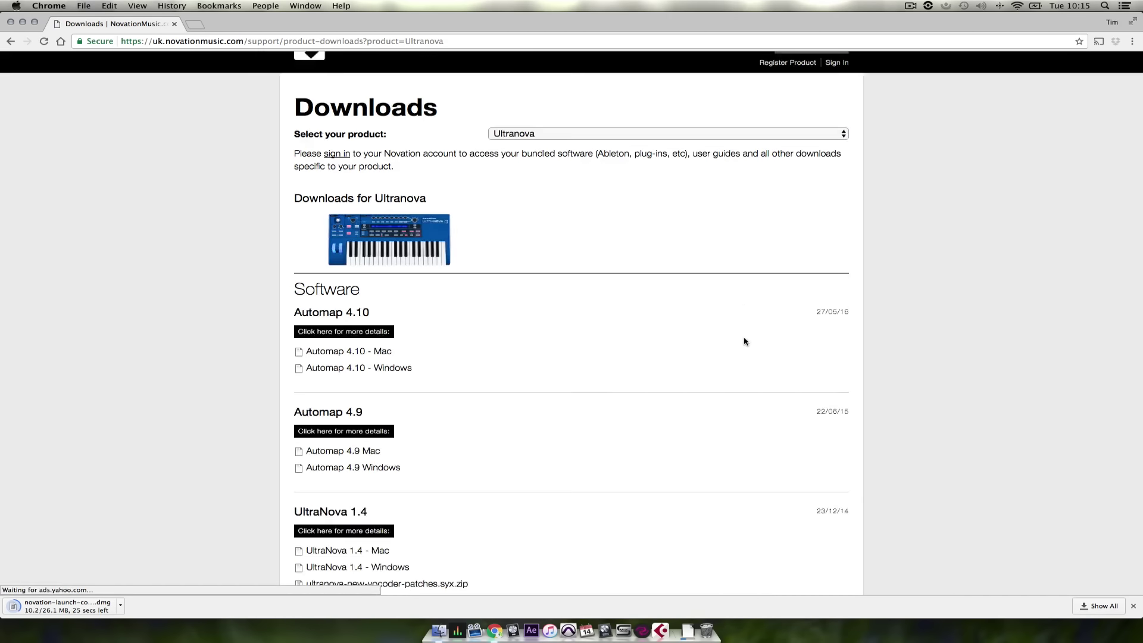
pyautogui.scroll(-10, 745, 339)
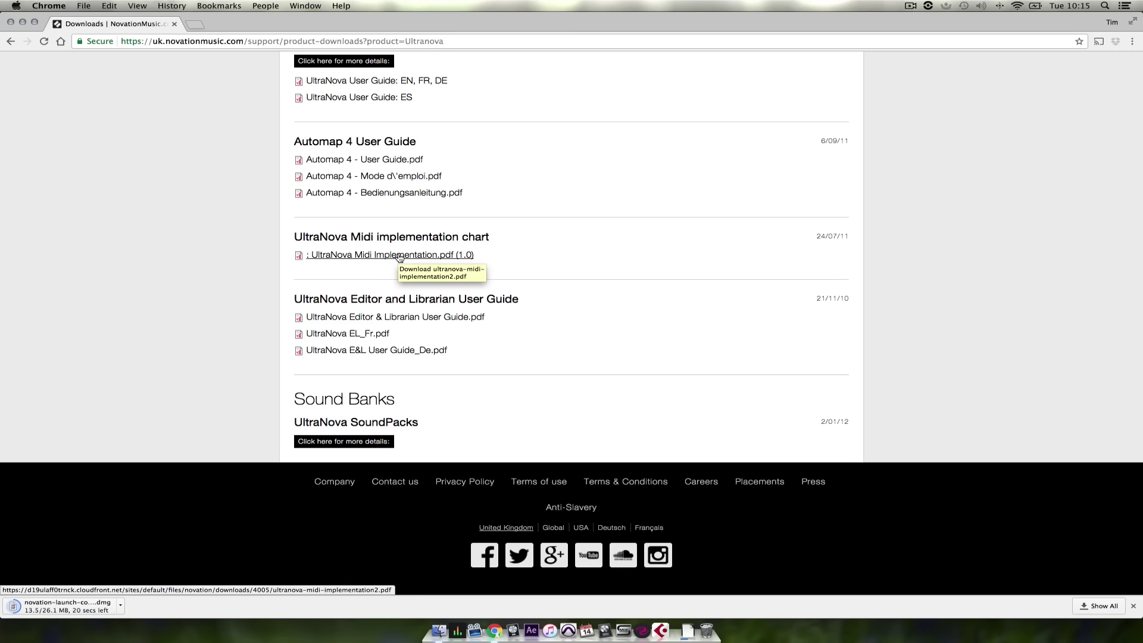
pyautogui.click(400, 257)
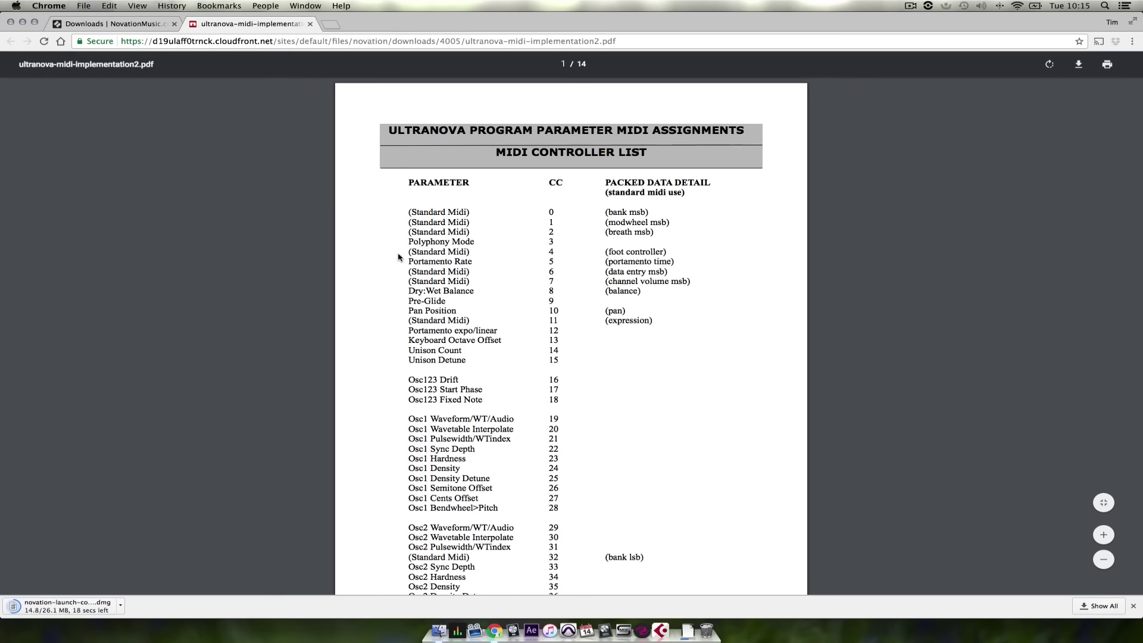
# Step: Open the downloaded .dmg and launch the Novation Launch Control XL Editor from Finder
pyautogui.click(96, 607)
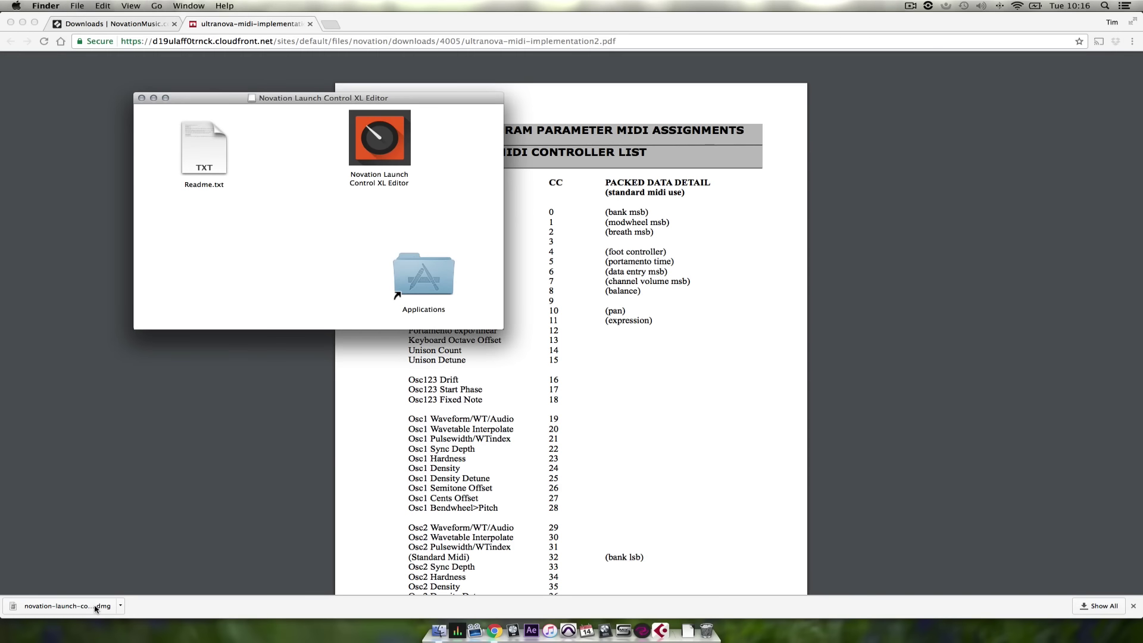
pyautogui.doubleClick(384, 137)
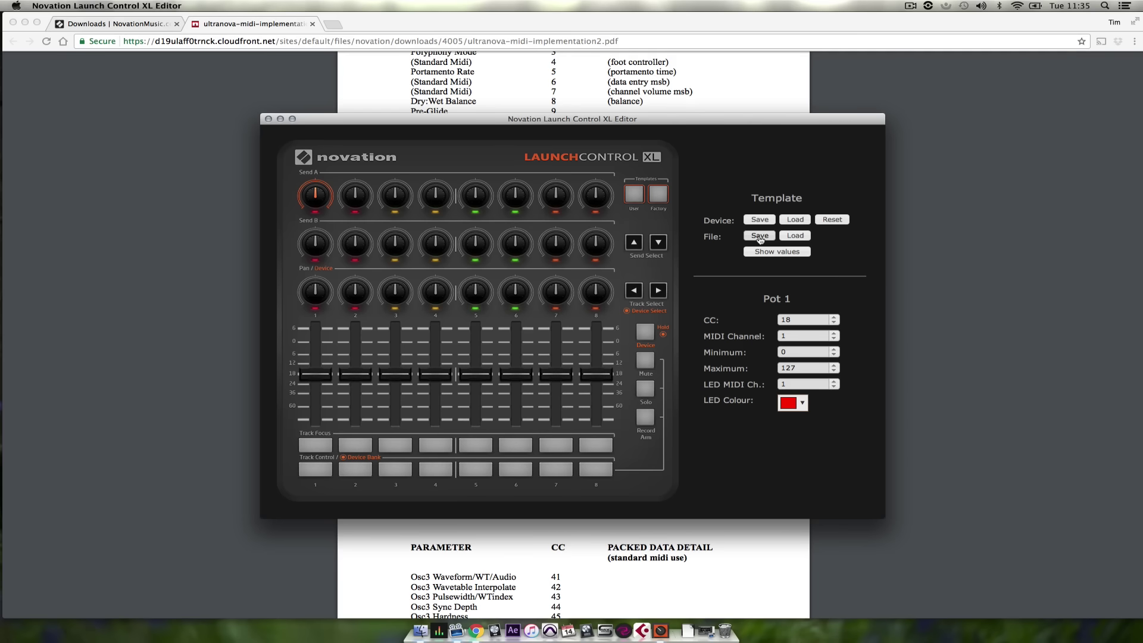
pyautogui.click(784, 253)
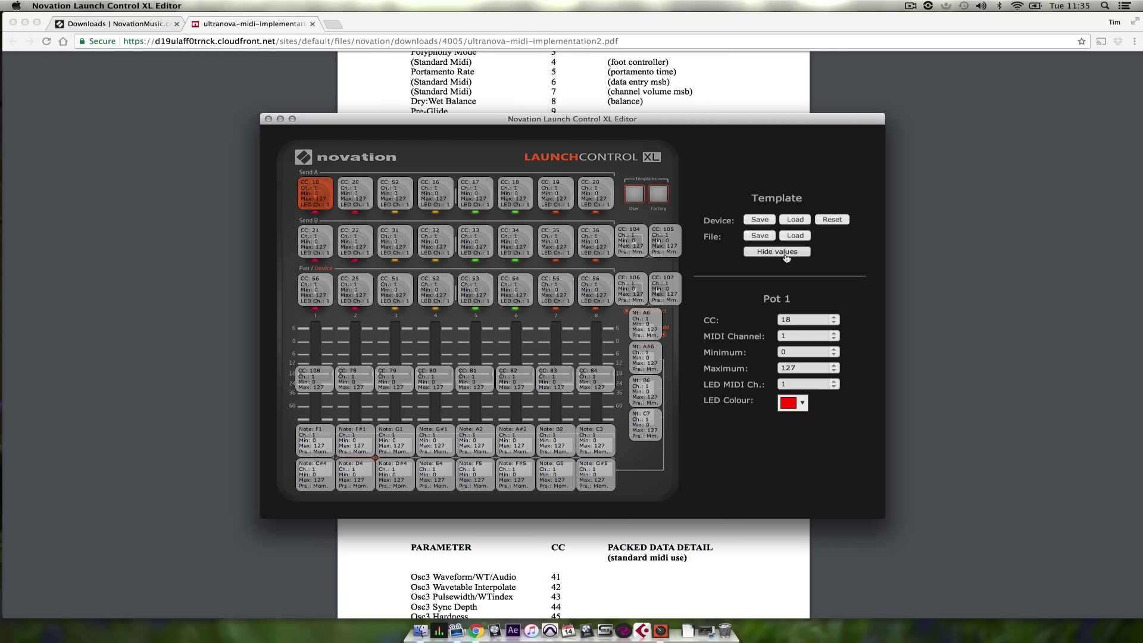
pyautogui.click(785, 252)
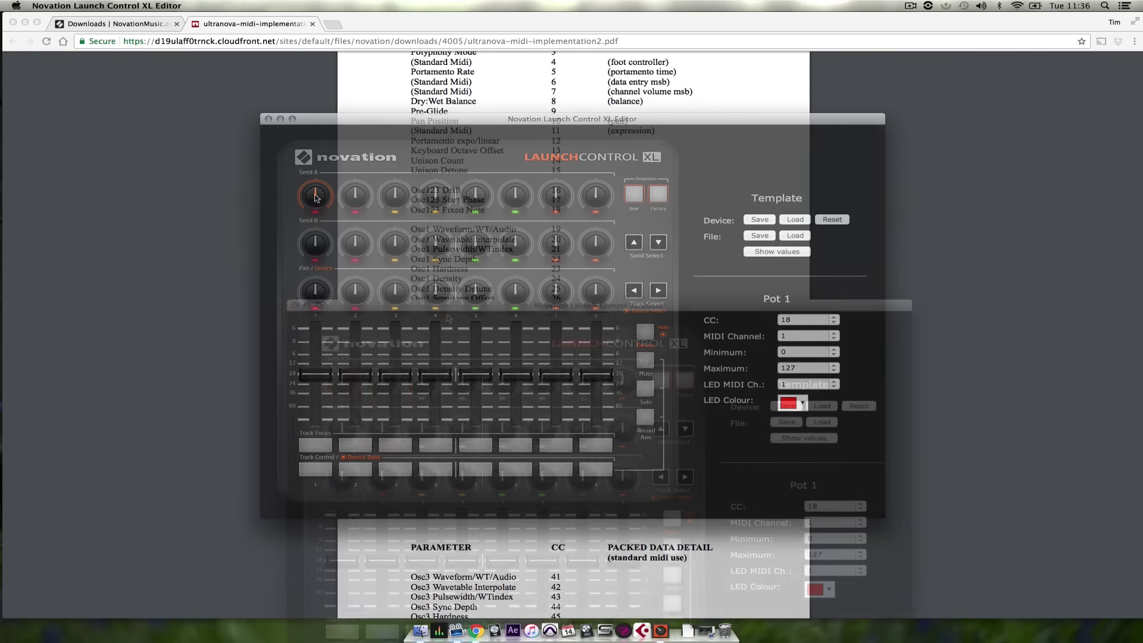
# Step: Reposition the editor and edit the CC numbers of Pot 1 (19), Pot 2 and Pot 10 (23)
pyautogui.moveTo(417, 121); pyautogui.dragTo(449, 320)
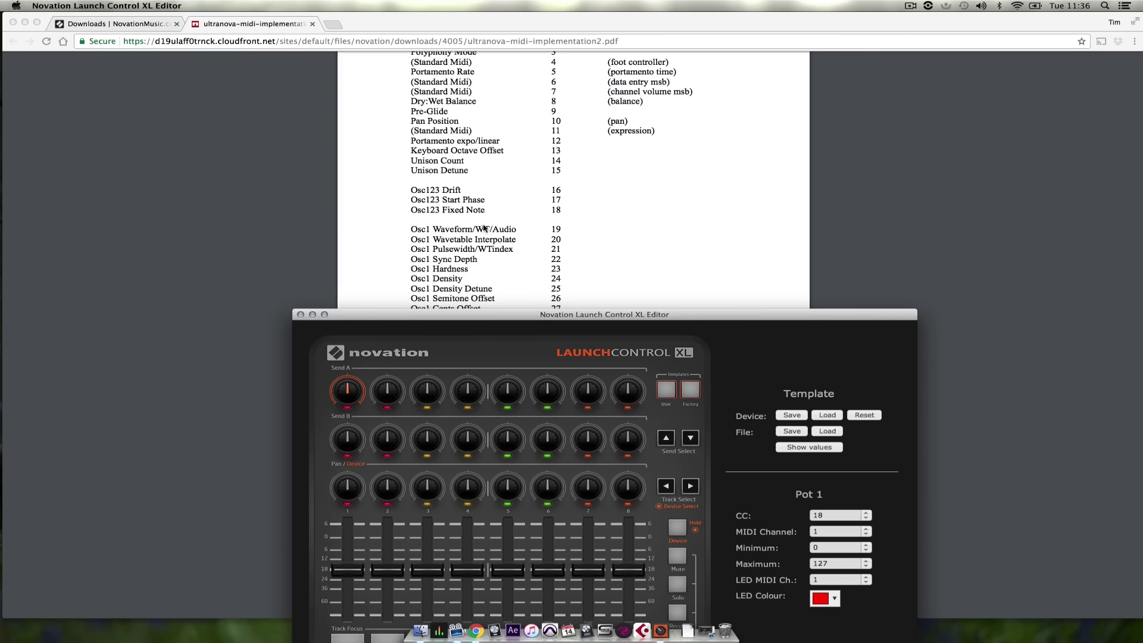
pyautogui.click(837, 516)
pyautogui.click(391, 393)
pyautogui.click(829, 513)
pyautogui.click(388, 441)
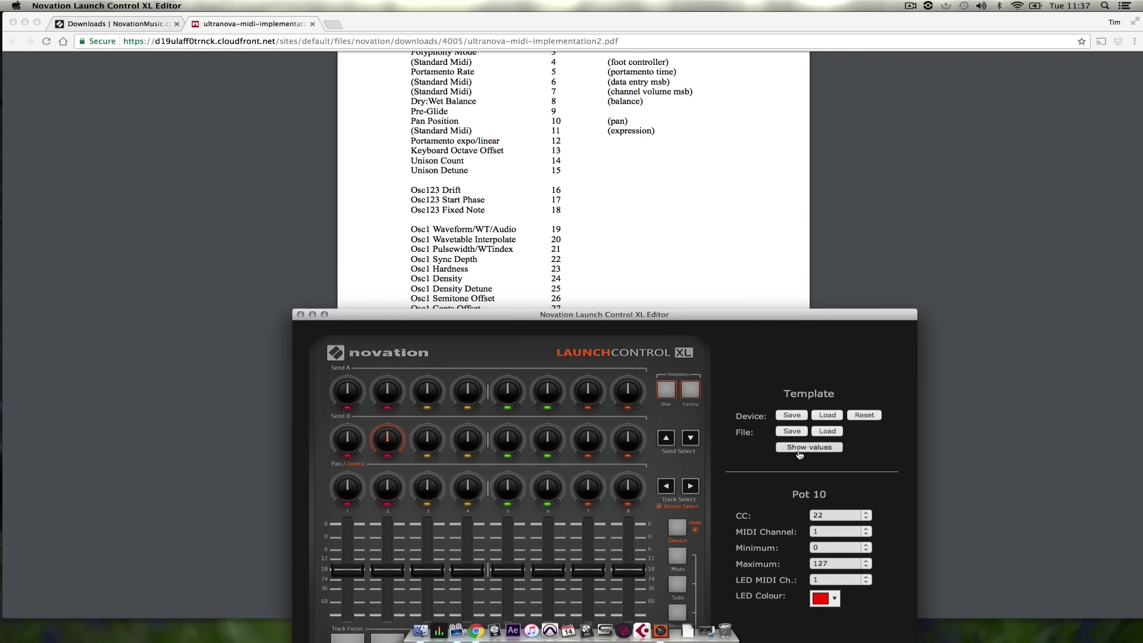
pyautogui.click(852, 514)
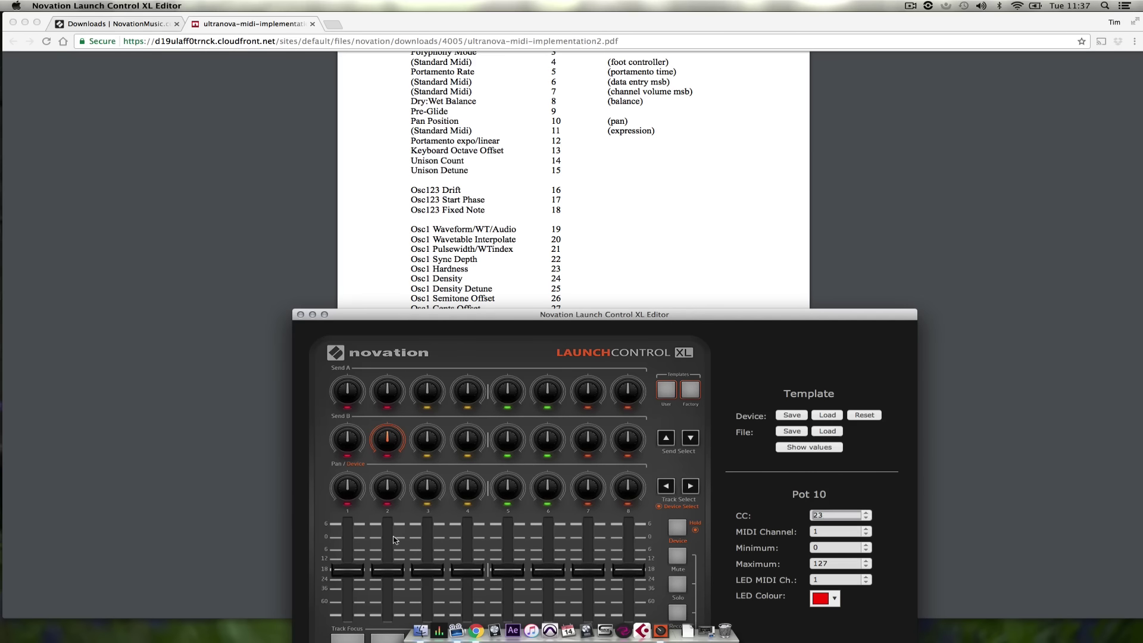
# Step: Set Pot 17 to CC 27 and Pot 18 to CC 28
pyautogui.click(348, 490)
pyautogui.scroll(-3, 500, 261)
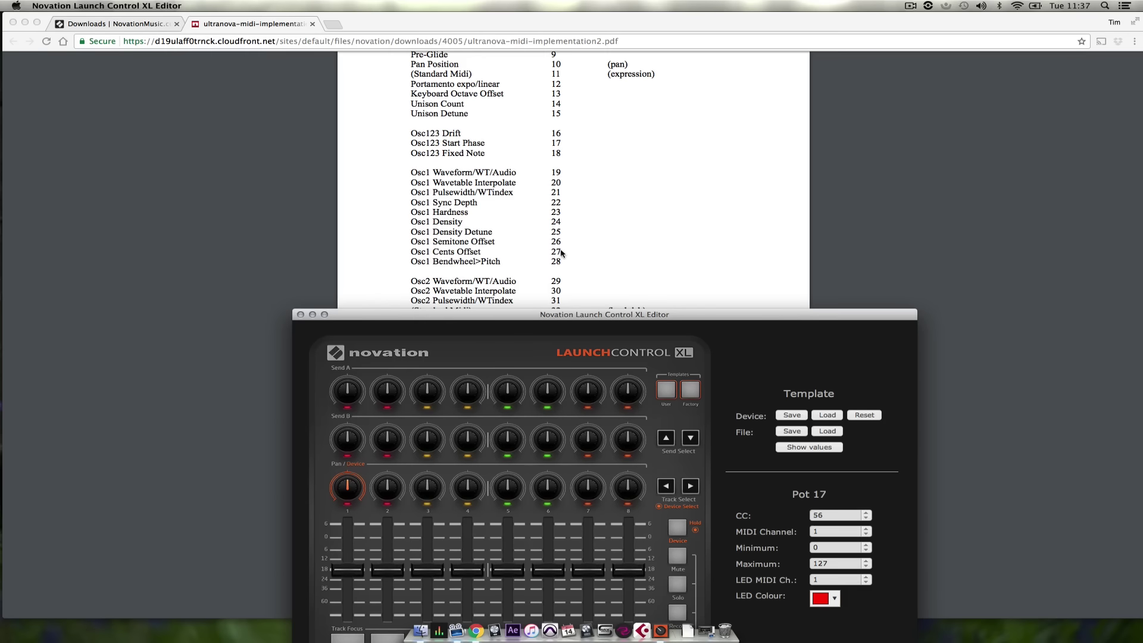
pyautogui.click(836, 515)
pyautogui.write('27')
pyautogui.click(390, 497)
pyautogui.doubleClick(824, 515)
pyautogui.write('2')
pyautogui.write('8')
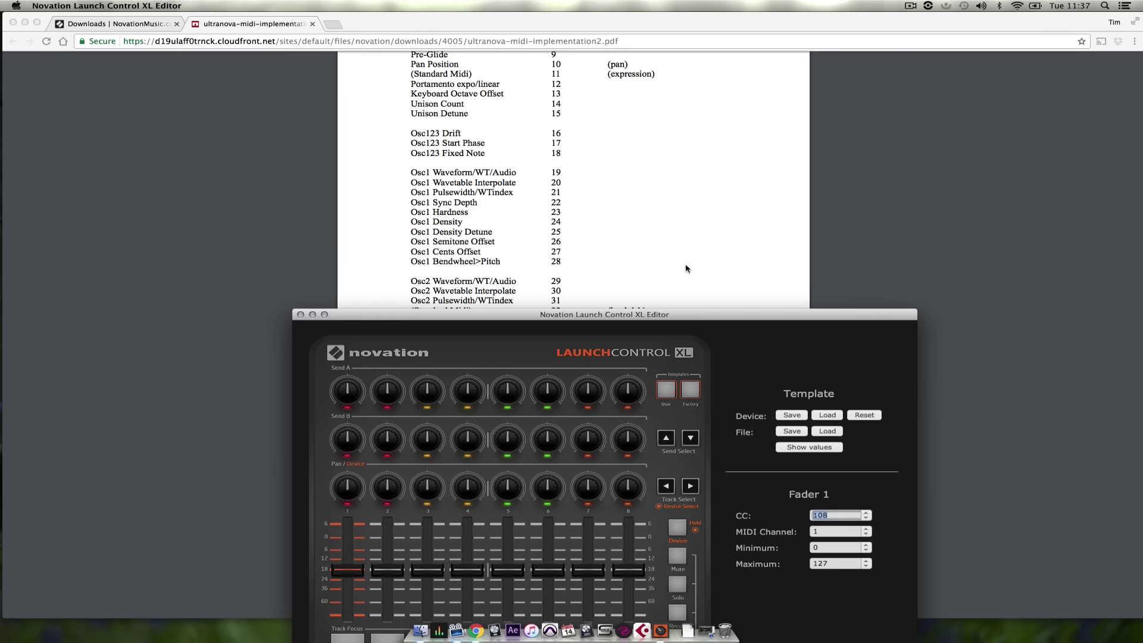
# Step: Enter CC 74 for Fader 1 and CC 71 for Fader 2, then confirm
pyautogui.scroll(-20, 686, 269)
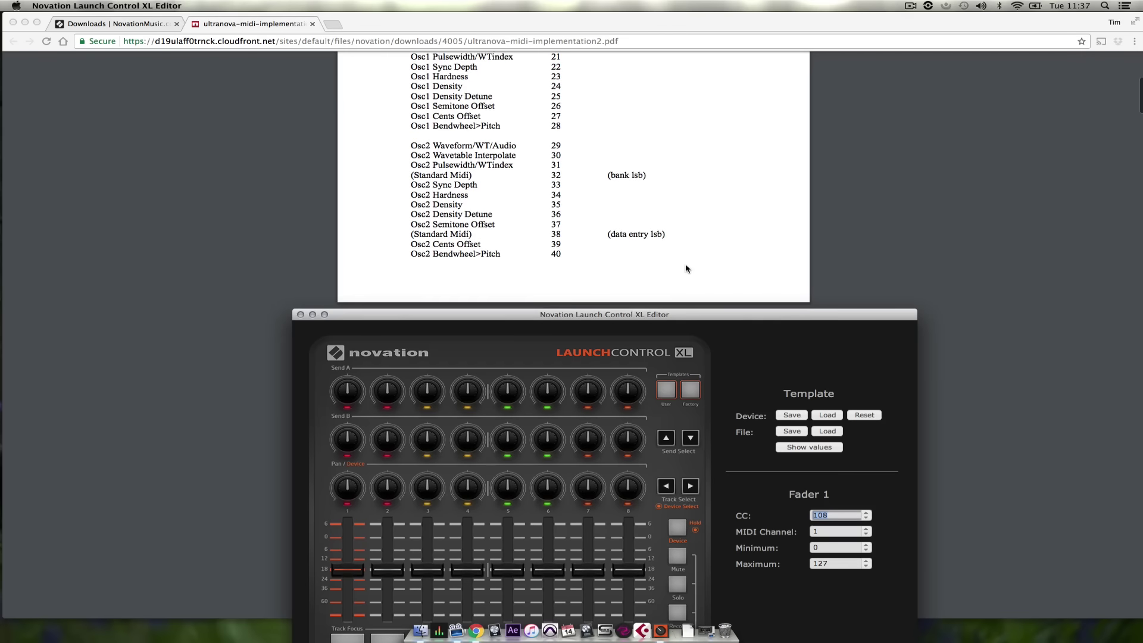
pyautogui.scroll(-6, 686, 268)
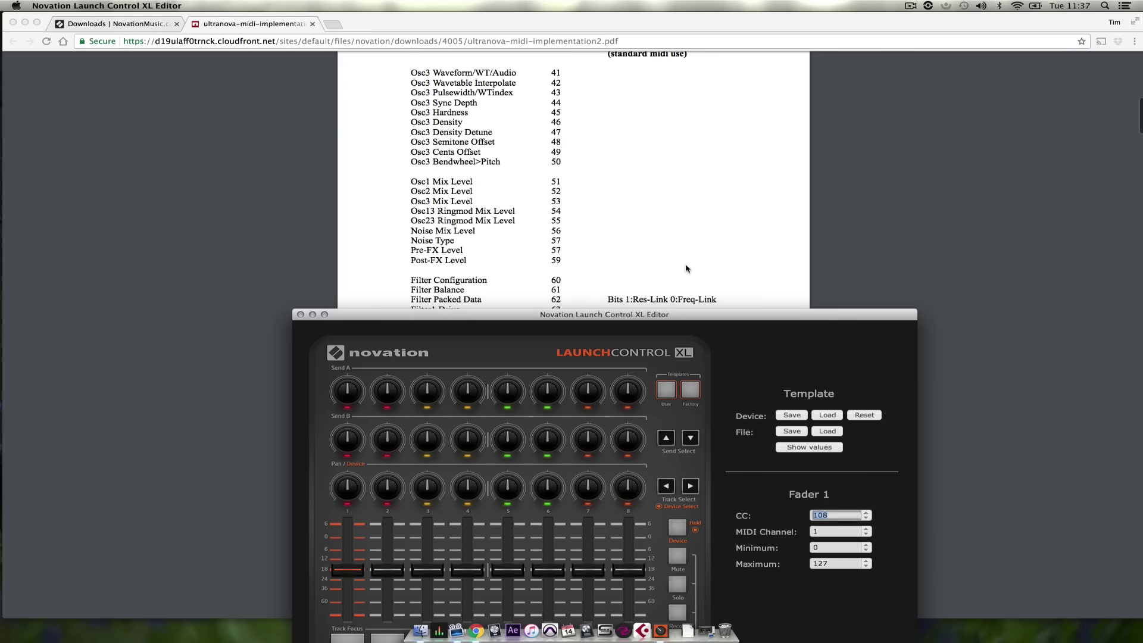
pyautogui.scroll(-4, 686, 268)
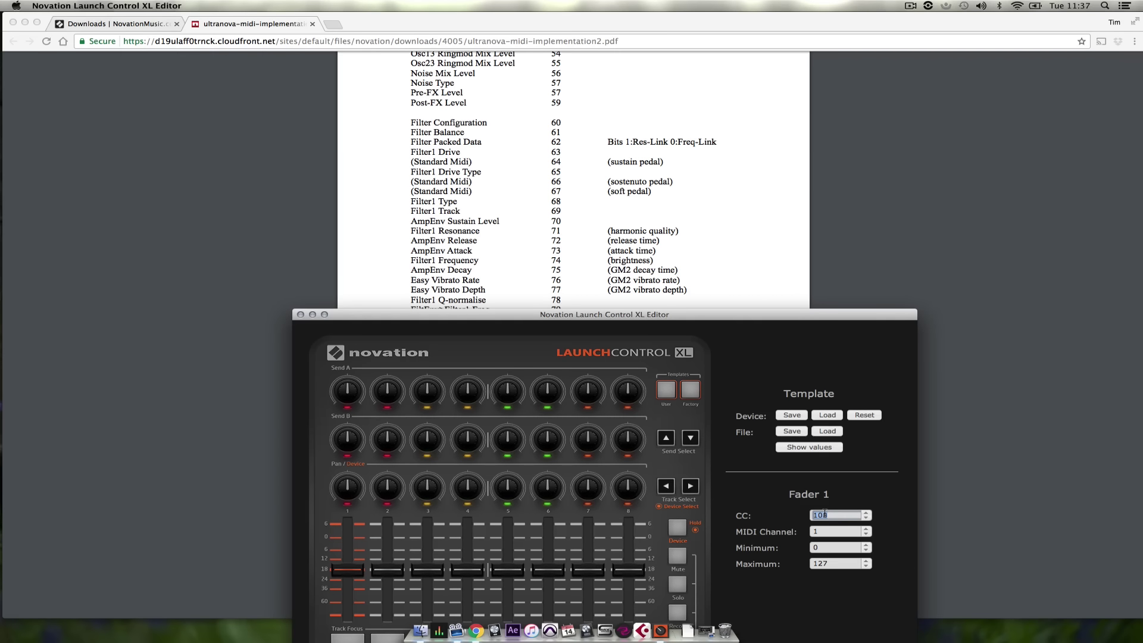
pyautogui.write('74')
pyautogui.click(382, 571)
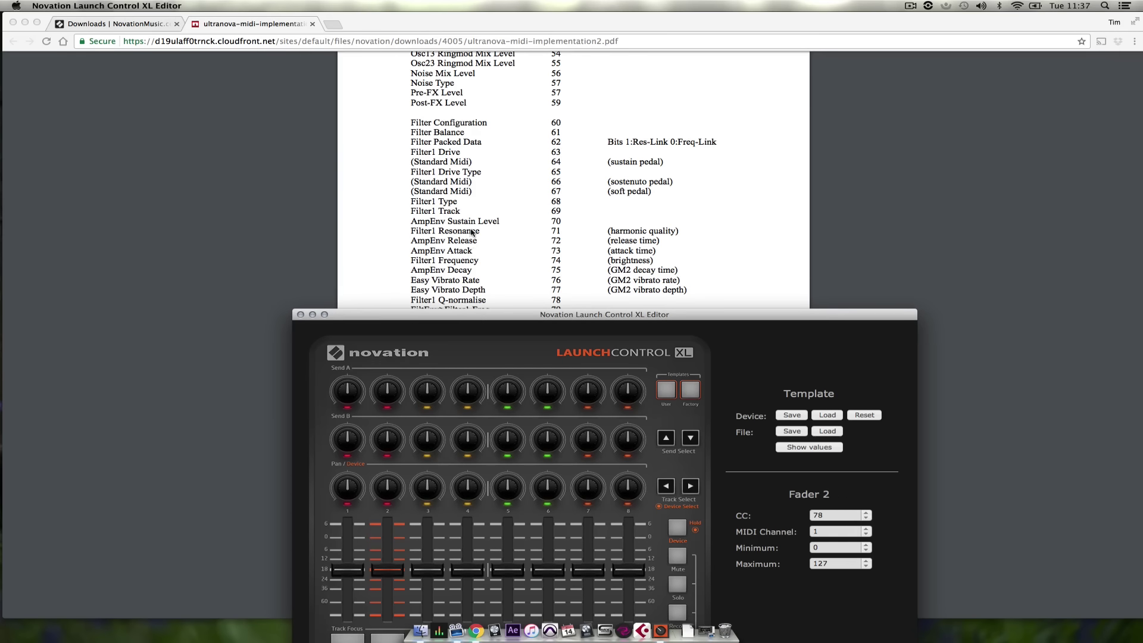
pyautogui.click(840, 514)
pyautogui.write('71')
pyautogui.click(743, 379)
# Step: Go through Pots 3, 4, 11, 12 and 19 assigning UltraNova CCs, leaving Fader 4 on CC 85
pyautogui.click(428, 393)
pyautogui.scroll(3, 496, 161)
pyautogui.scroll(5, 497, 162)
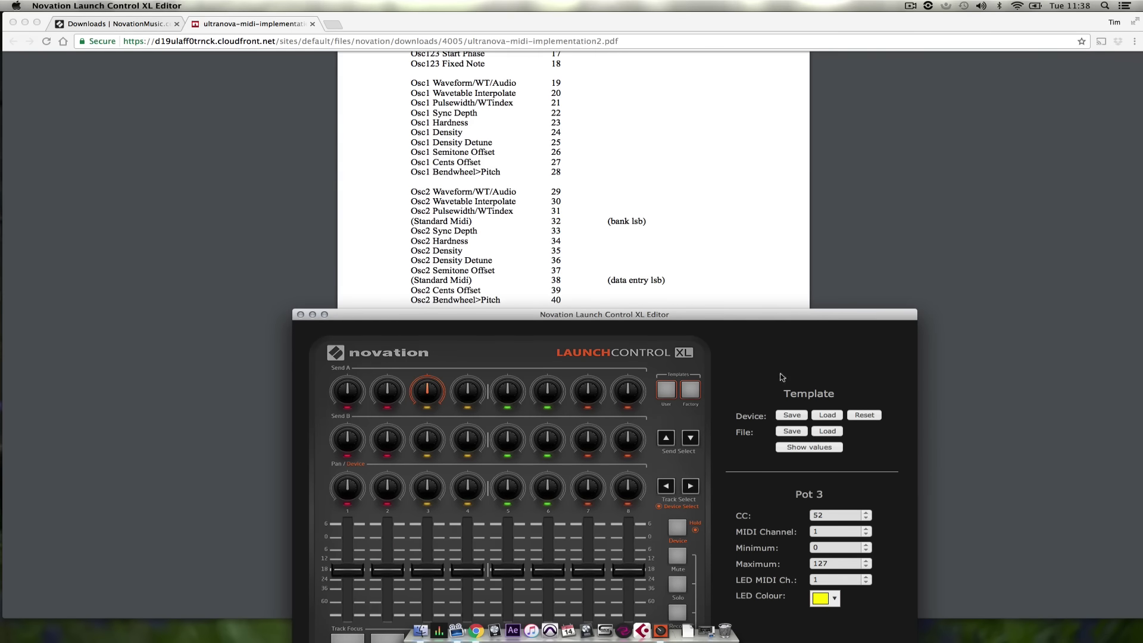
pyautogui.click(468, 390)
pyautogui.click(428, 439)
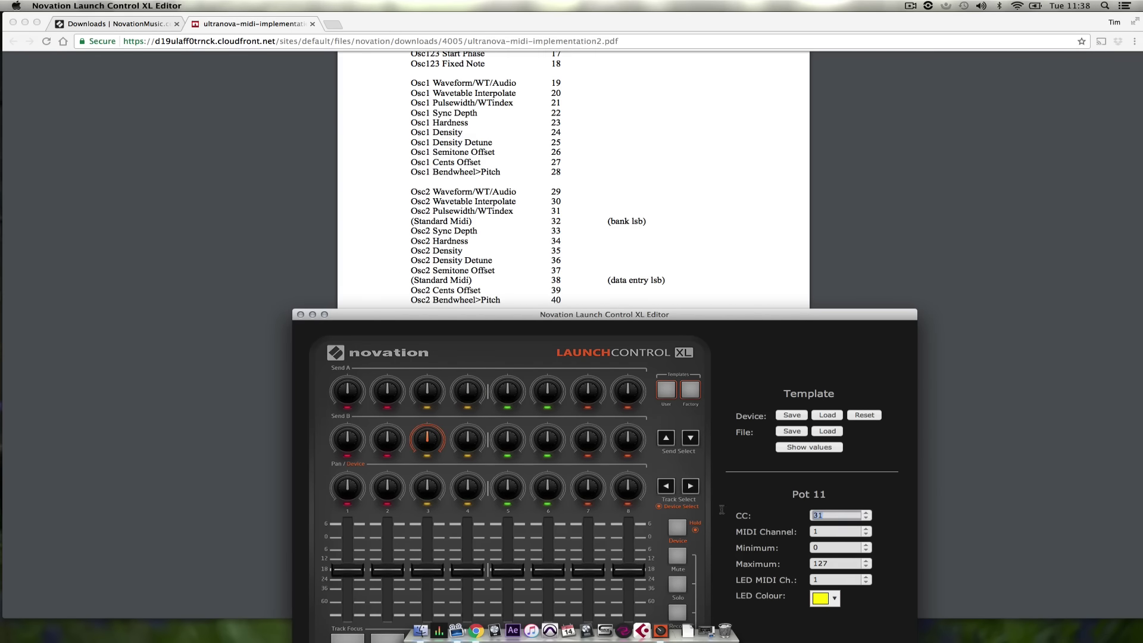
pyautogui.click(447, 444)
pyautogui.click(429, 488)
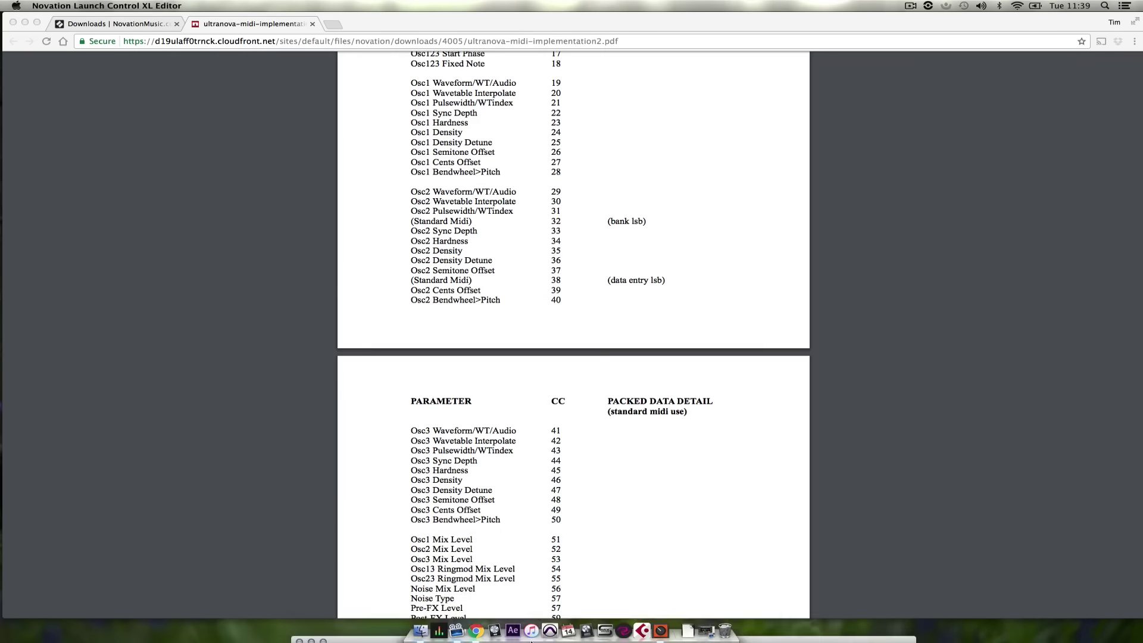
pyautogui.scroll(-5, 549, 470)
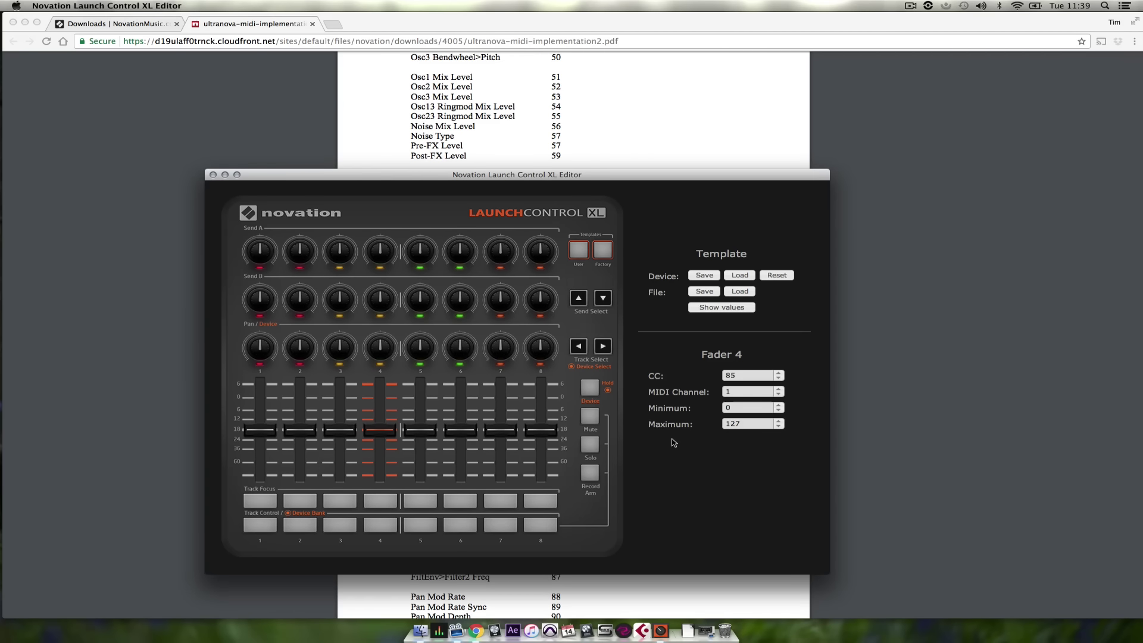
# Step: Save the template as LCX on the Desktop, then begin writing it to user template 1
pyautogui.click(705, 291)
pyautogui.write('LCXL TEMPLATE')
pyautogui.click(352, 293)
pyautogui.click(693, 408)
pyautogui.click(704, 276)
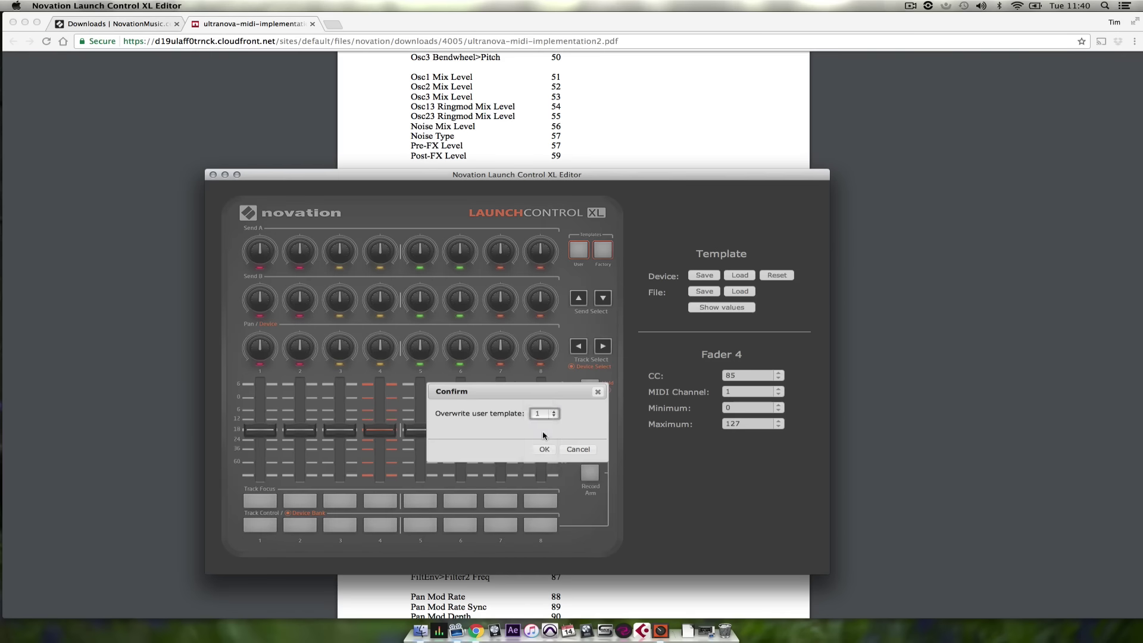